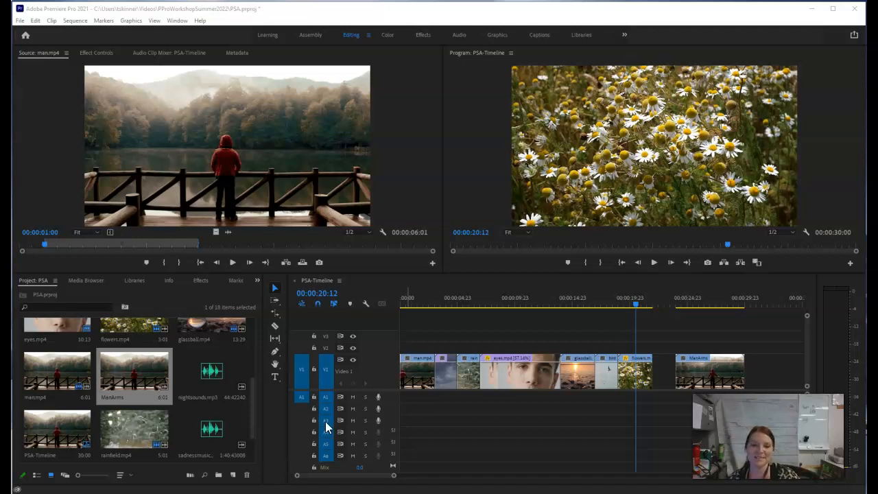
click(302, 444)
right_click(302, 444)
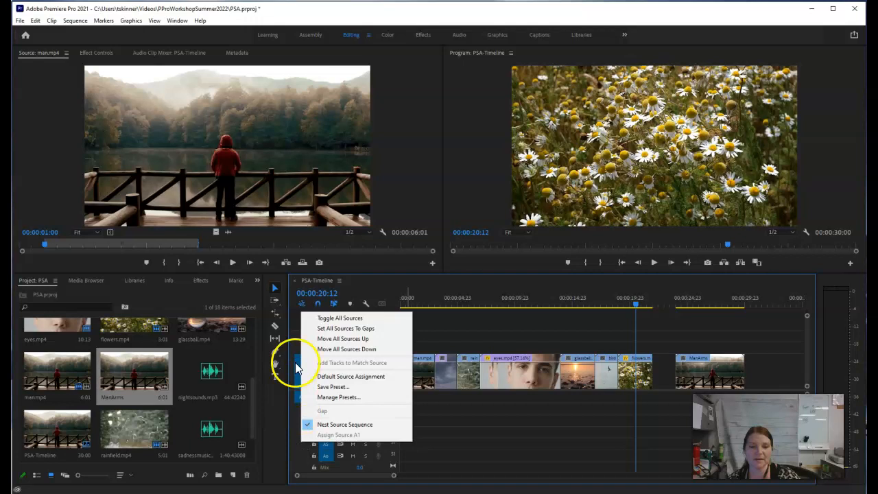
click(69, 20)
click(71, 21)
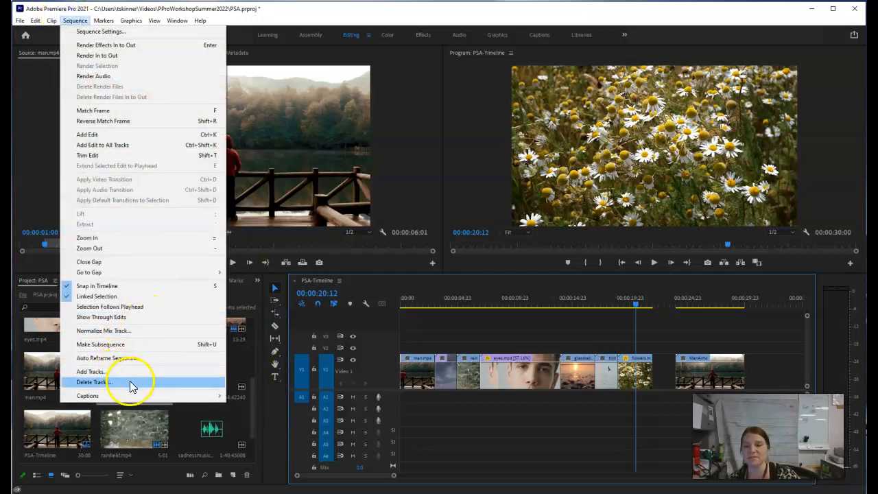
click(403, 290)
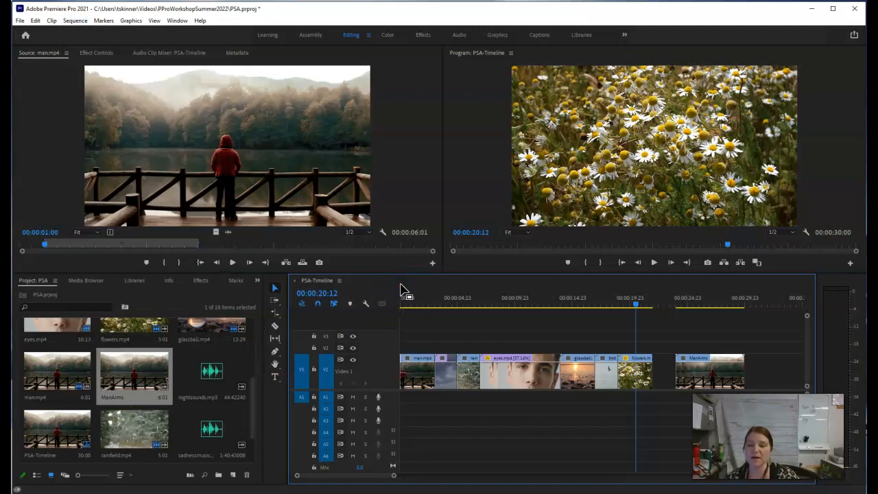
click(485, 328)
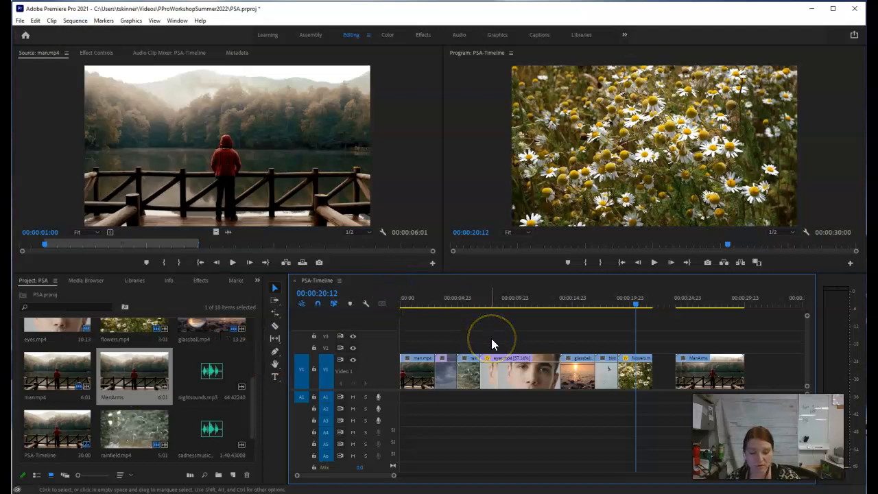
click(608, 302)
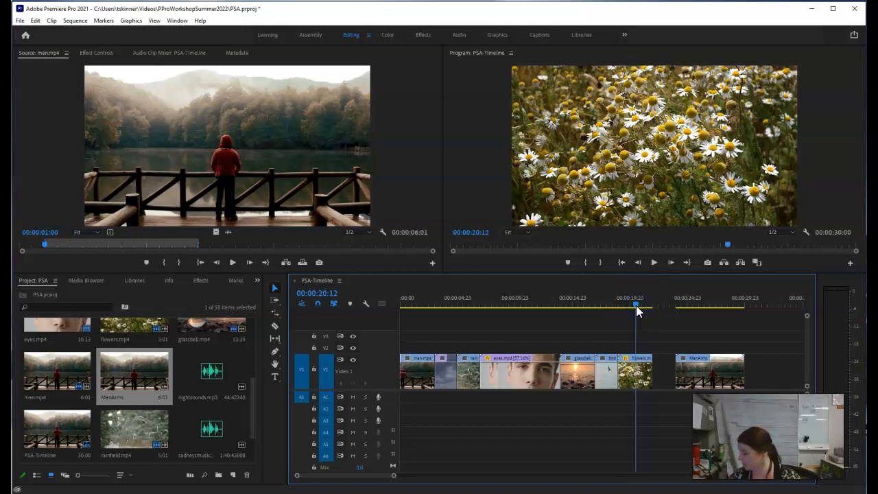
Return the playhead to the sequence start and place sadnessmusic.mp3 on audio track A3 from 00:00:00:00.
key(Home)
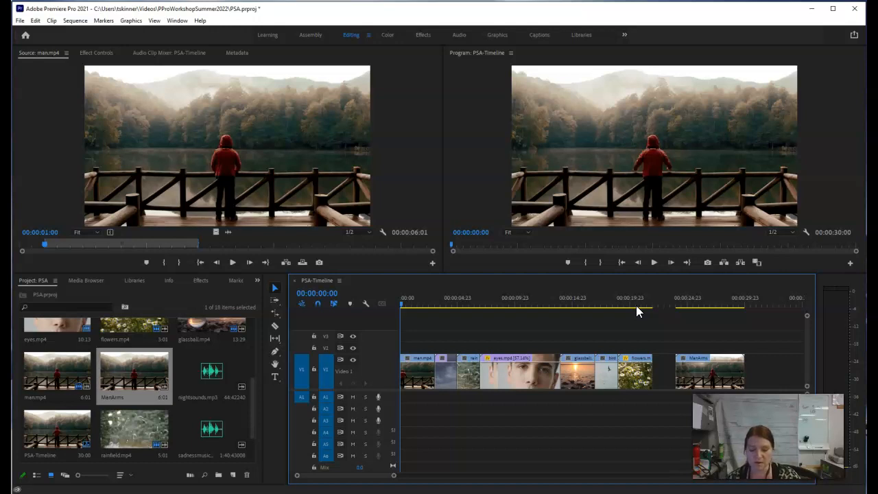
click(199, 434)
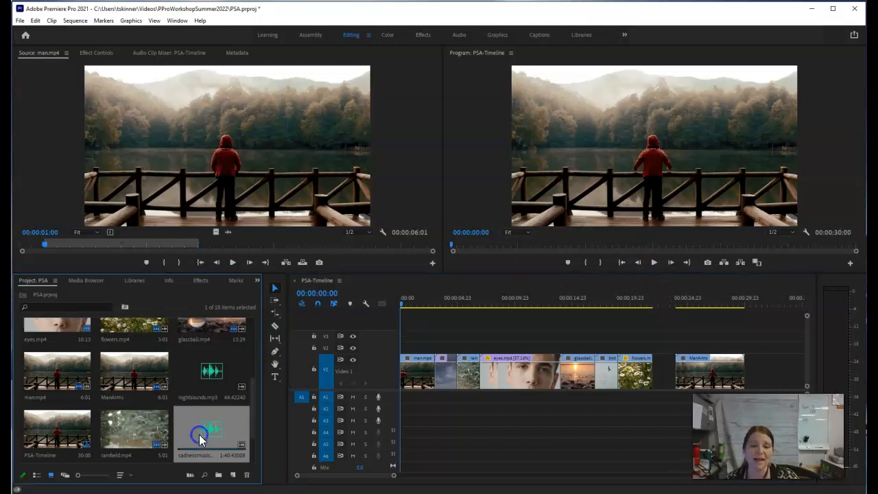
click(218, 387)
click(227, 427)
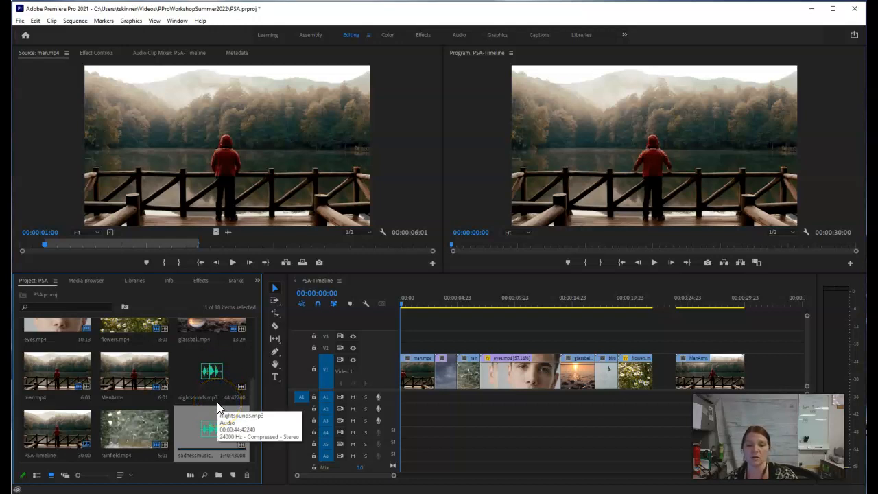
click(222, 432)
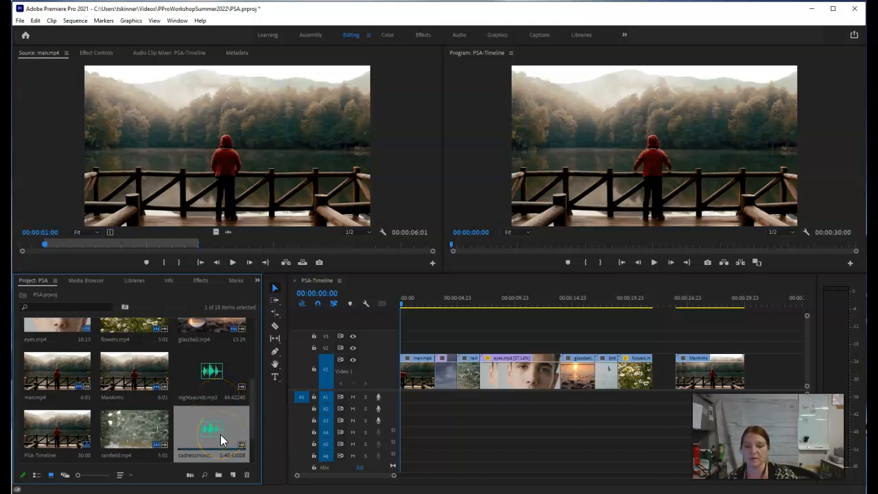
click(215, 385)
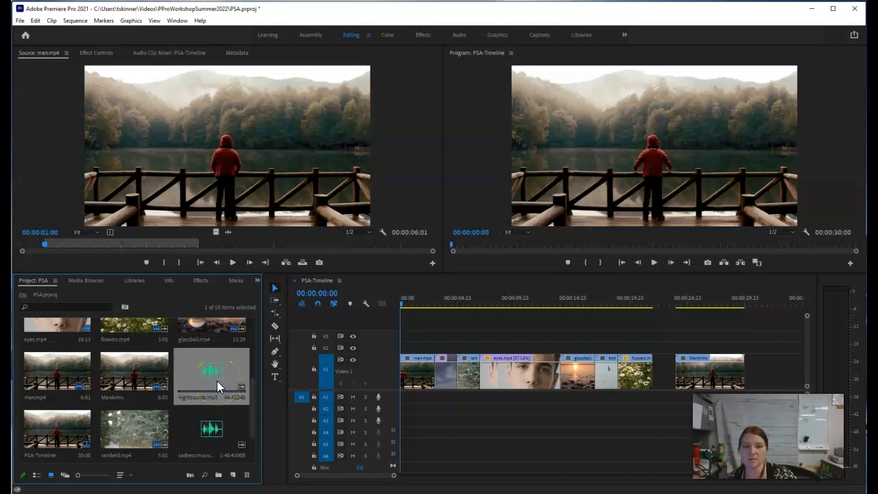
click(219, 432)
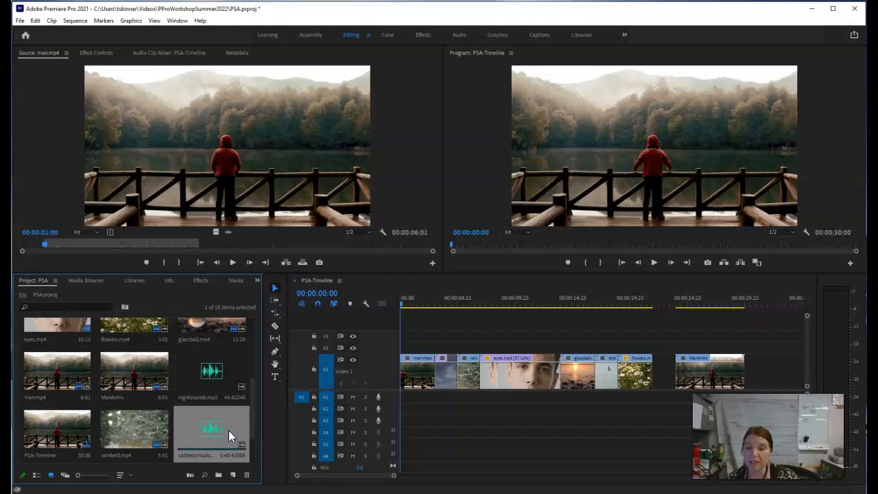
drag(217, 436, 404, 422)
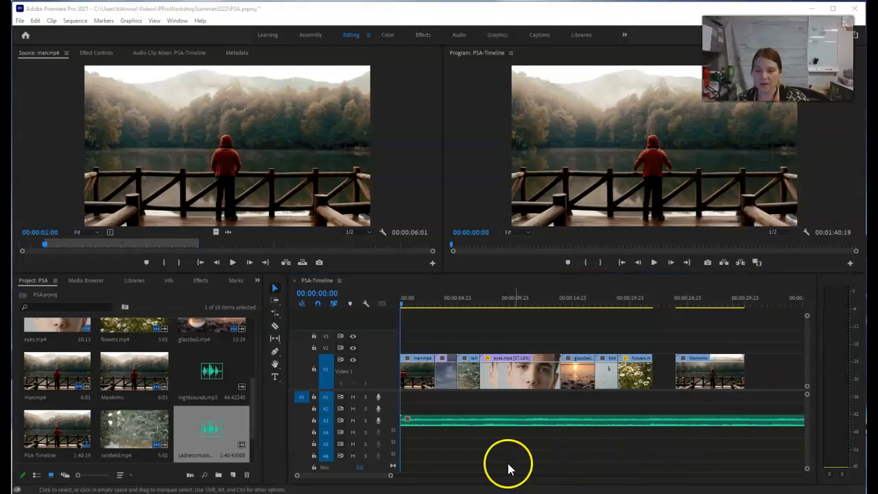
Place the playhead at the end of the ManArms clip, at 00:00:30:00 on the timeline.
scroll(405, 476, down, 3)
drag(405, 476, 479, 480)
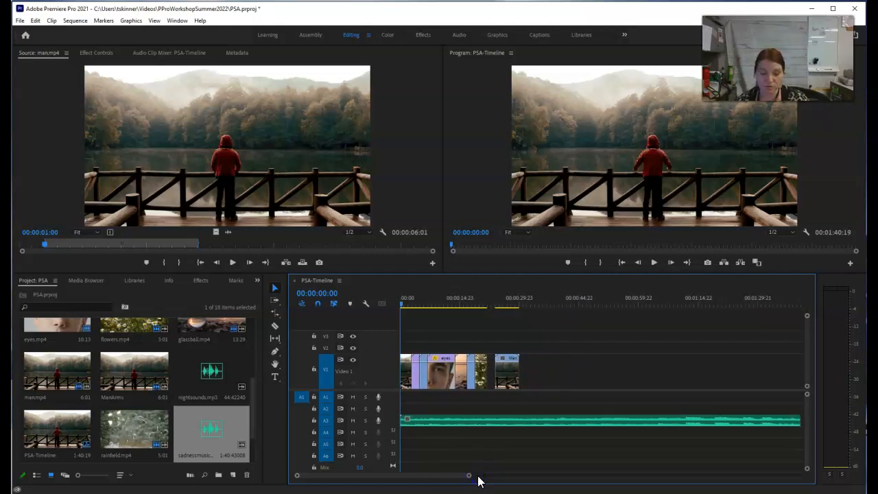
click(447, 476)
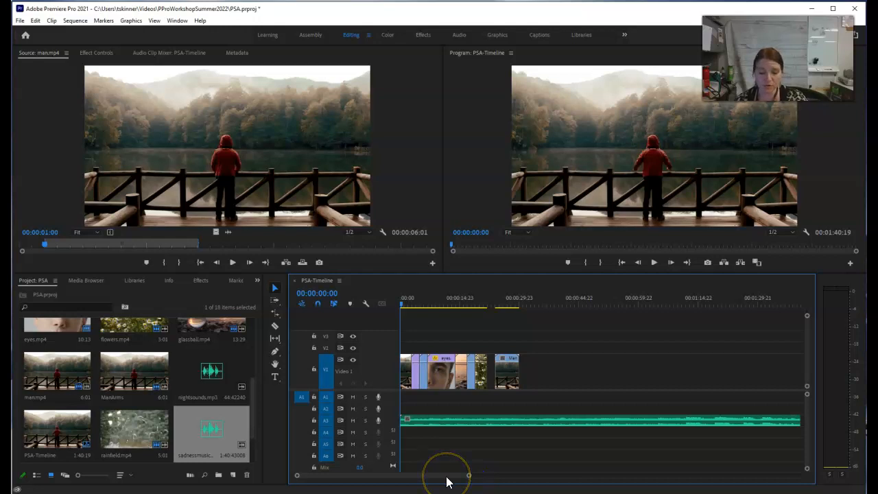
click(484, 425)
click(515, 337)
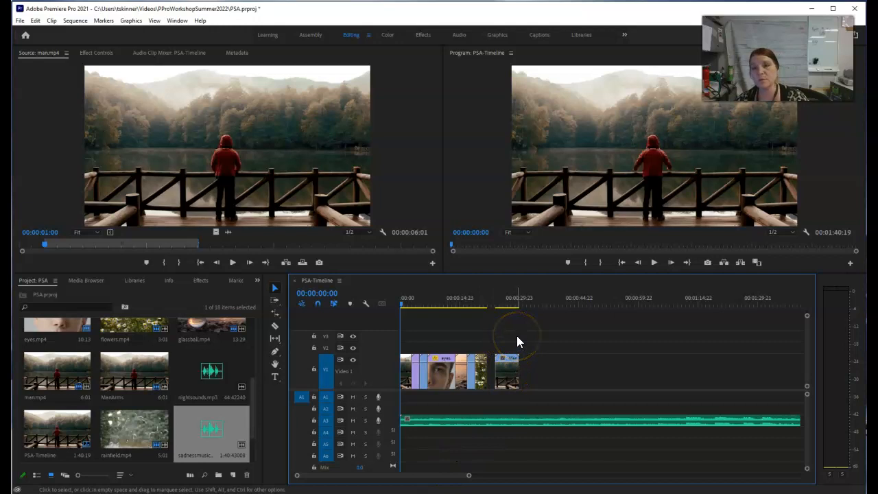
click(436, 305)
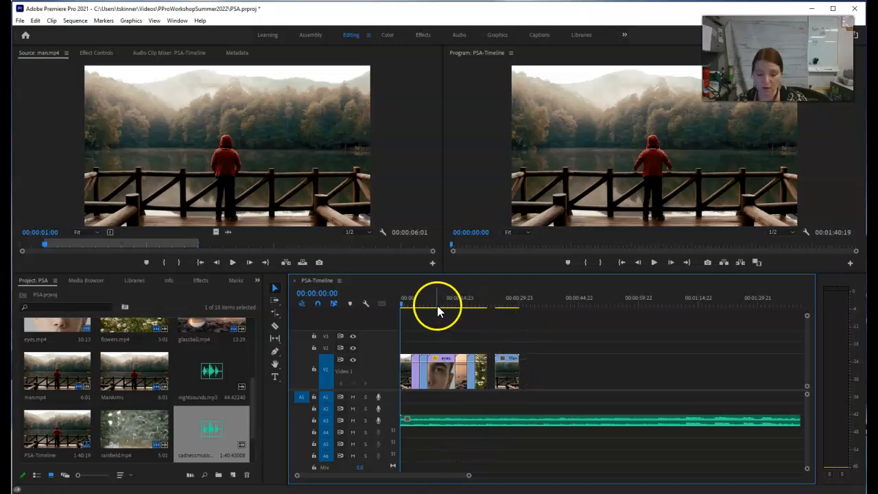
click(426, 314)
click(407, 303)
drag(403, 303, 503, 303)
click(508, 371)
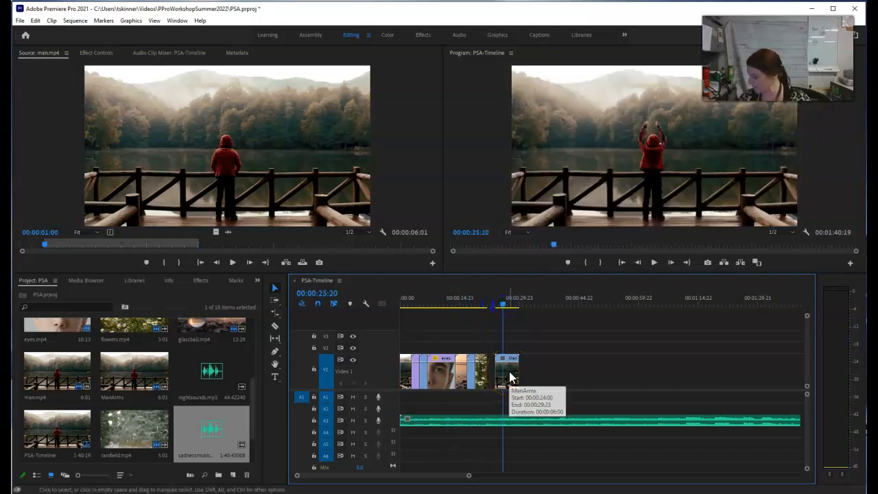
key(Down)
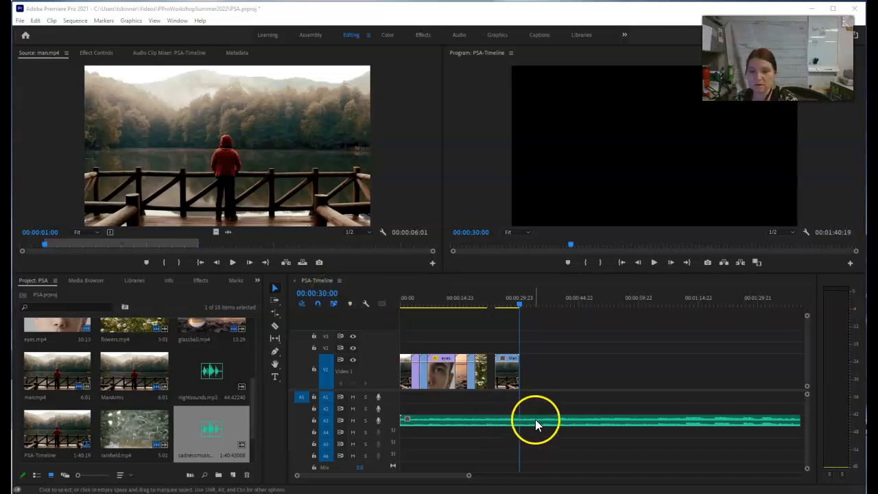
Split the music clip on track A3 at the playhead with the Razor tool and delete the part after 00:00:30:00.
click(388, 282)
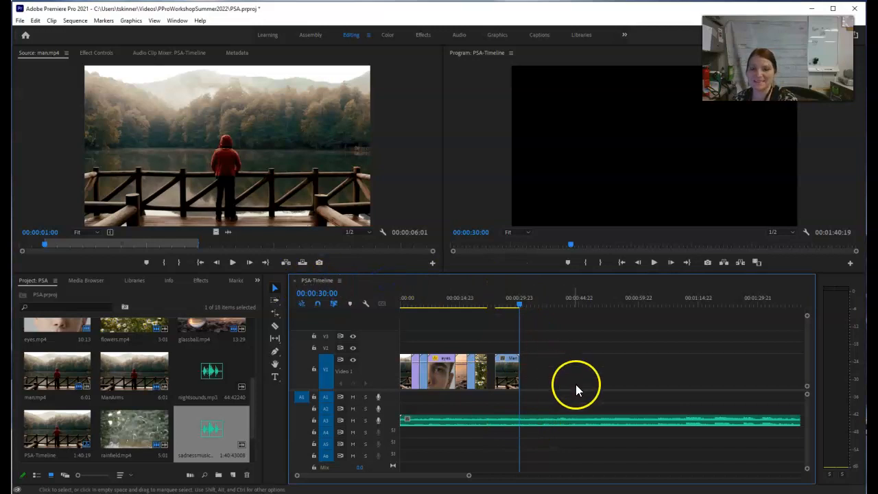
key(c)
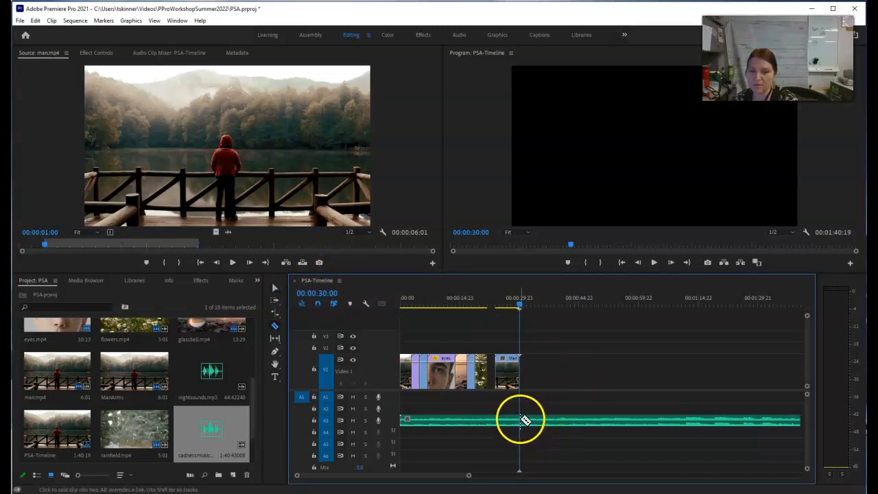
click(521, 420)
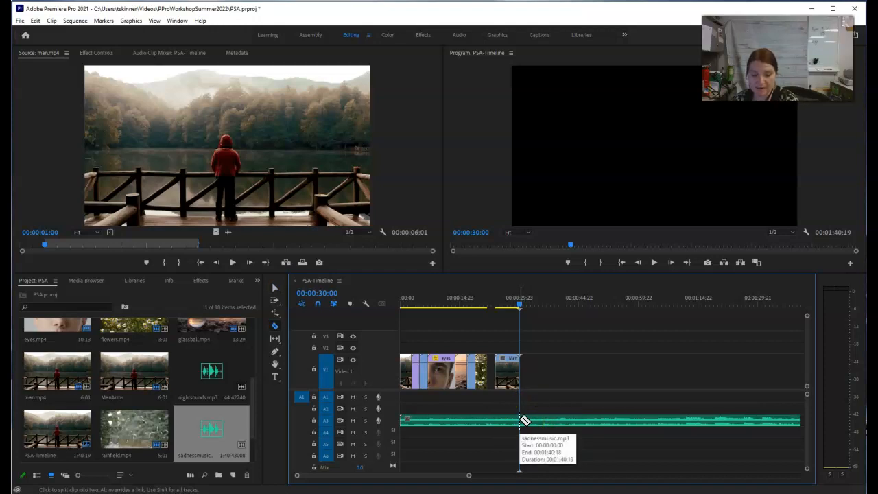
click(563, 360)
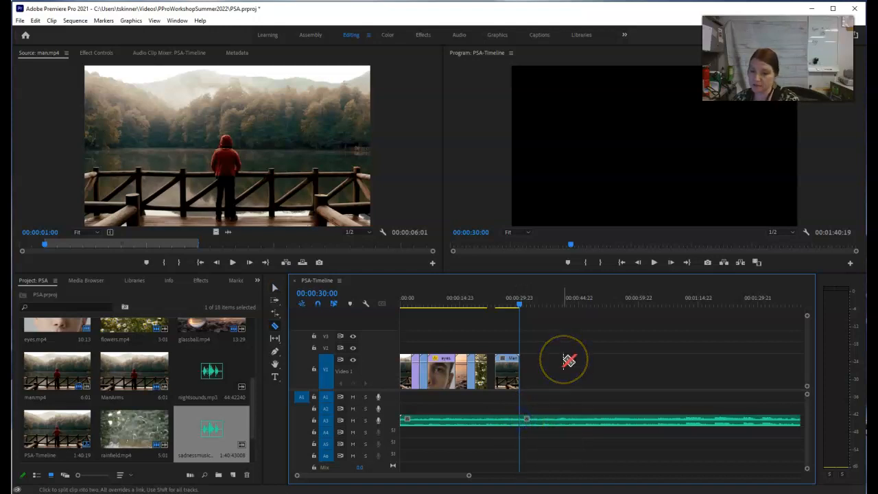
key(v)
drag(561, 371, 541, 419)
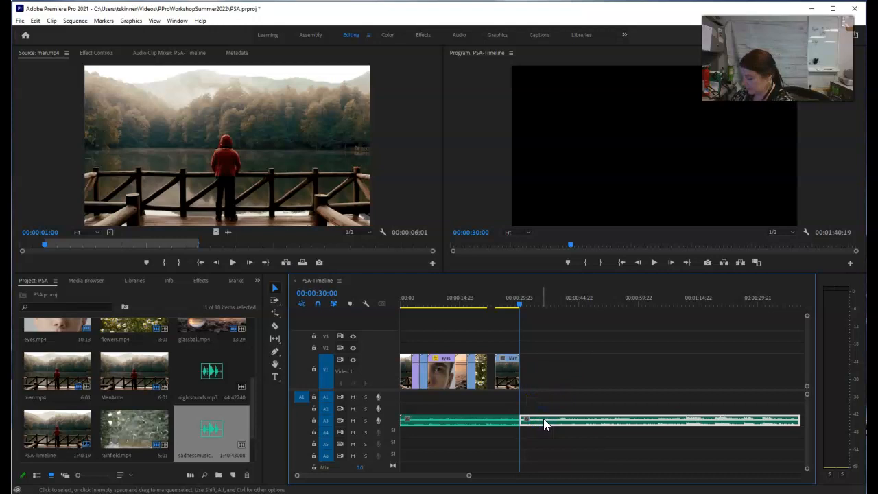
key(Delete)
click(531, 421)
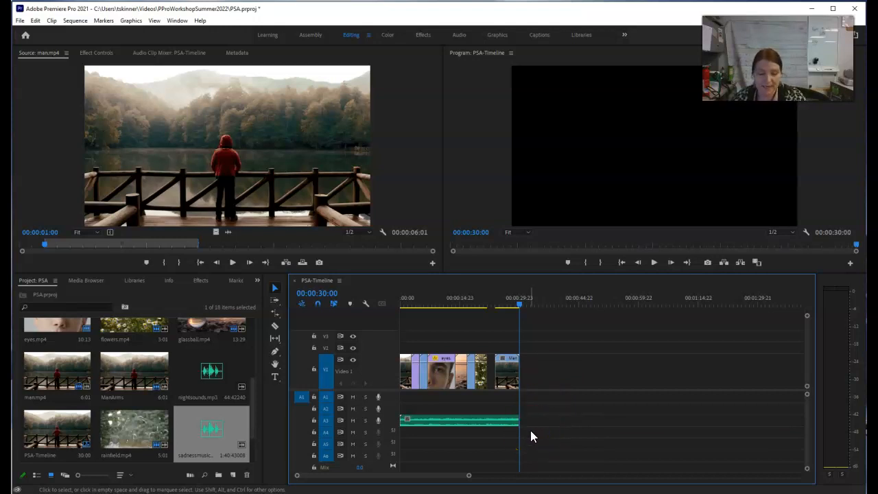
Play back the last few seconds of the sequence to check how the trimmed music ends.
drag(527, 315, 506, 306)
key(space)
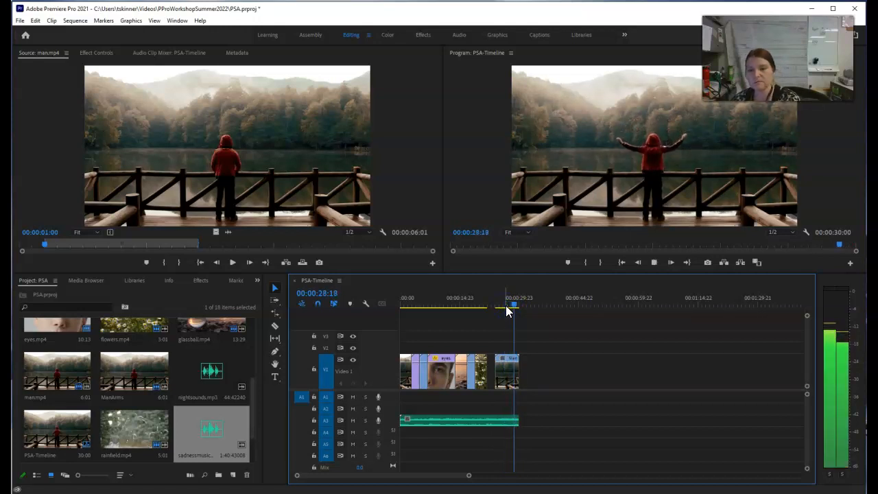
click(588, 284)
click(643, 280)
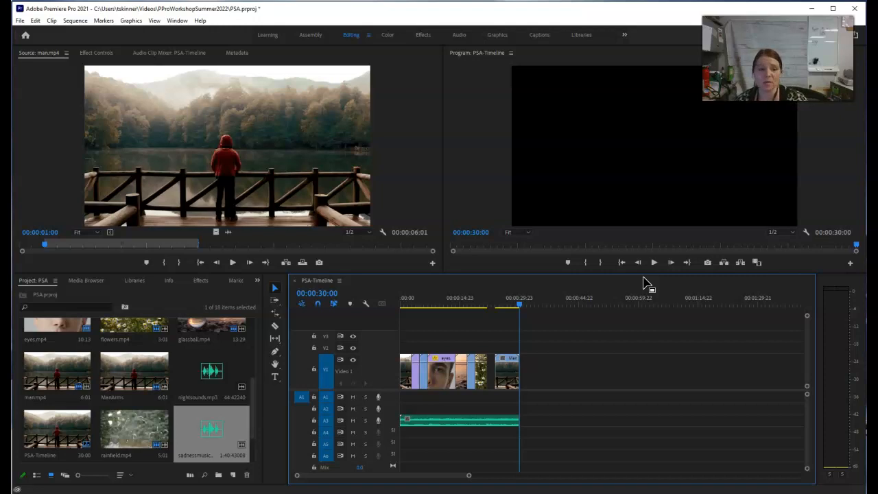
Expand audio track A3 and switch its keyframe display to Track Keyframes Volume.
click(454, 405)
click(455, 404)
click(434, 423)
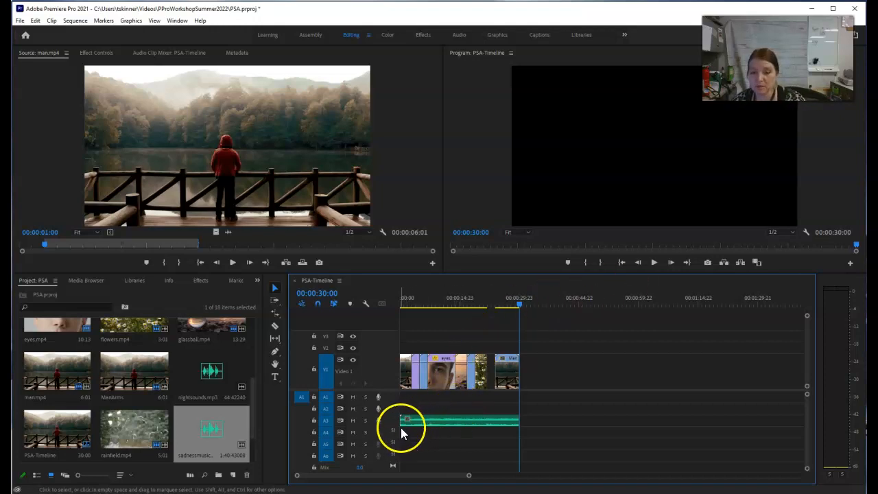
drag(469, 475, 436, 480)
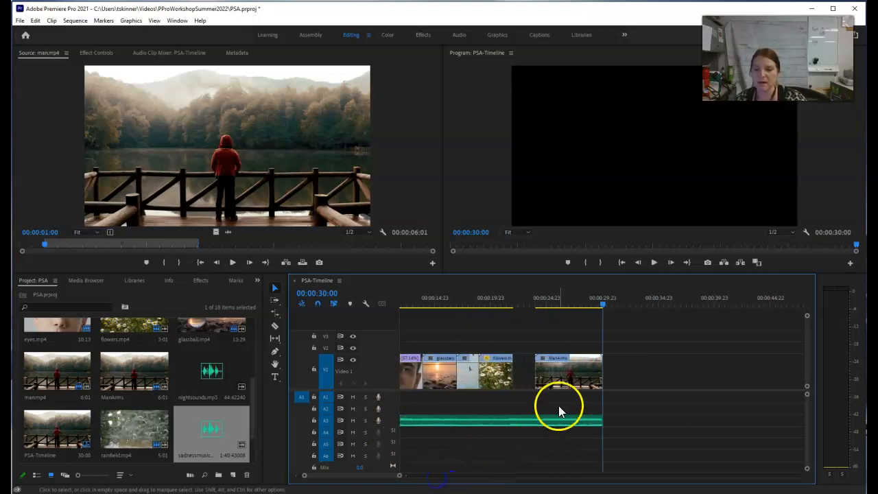
drag(400, 474, 376, 478)
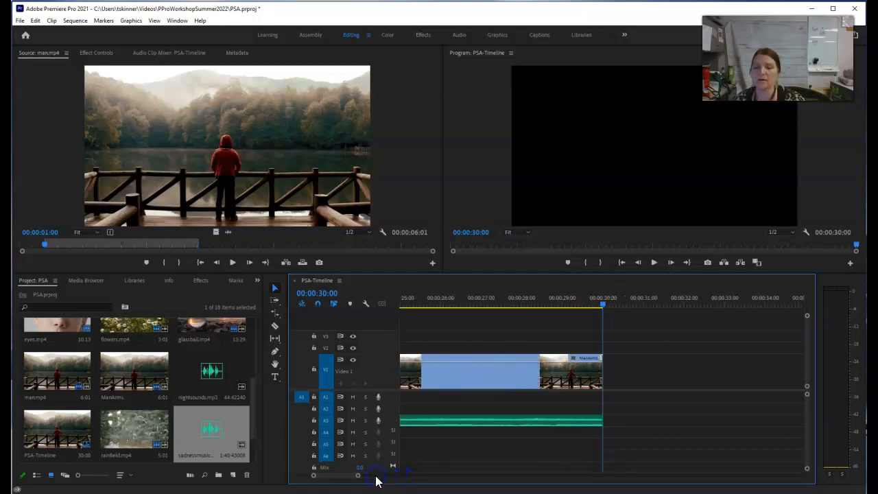
mouse_move(575, 369)
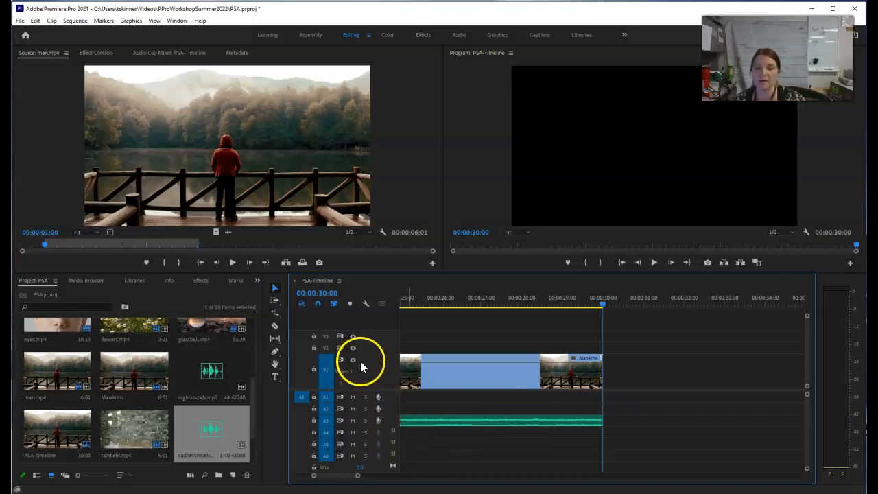
double_click(390, 421)
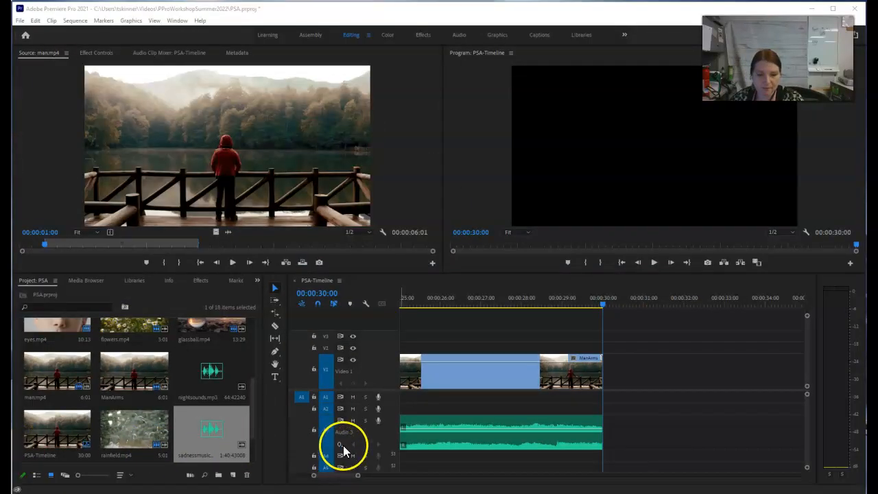
click(341, 445)
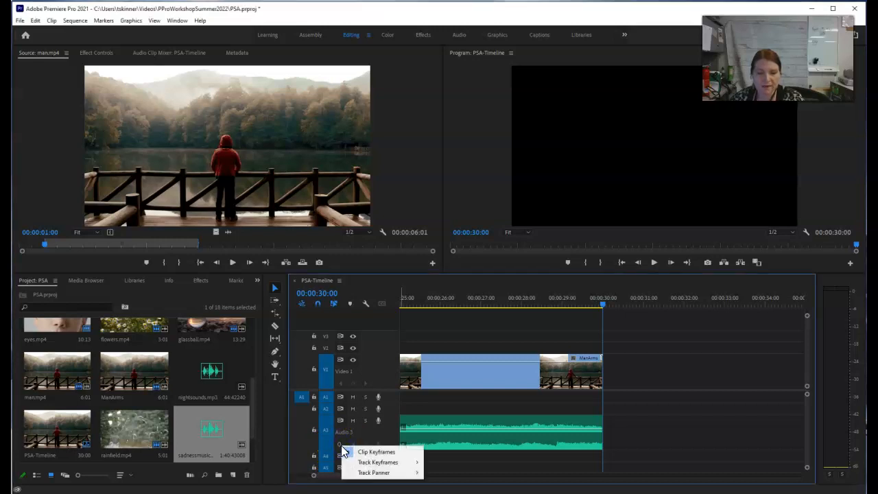
mouse_move(388, 464)
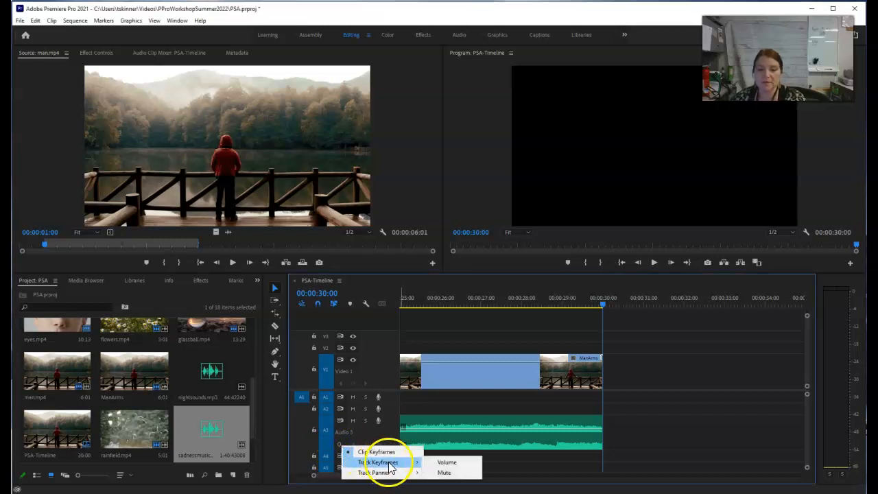
click(470, 467)
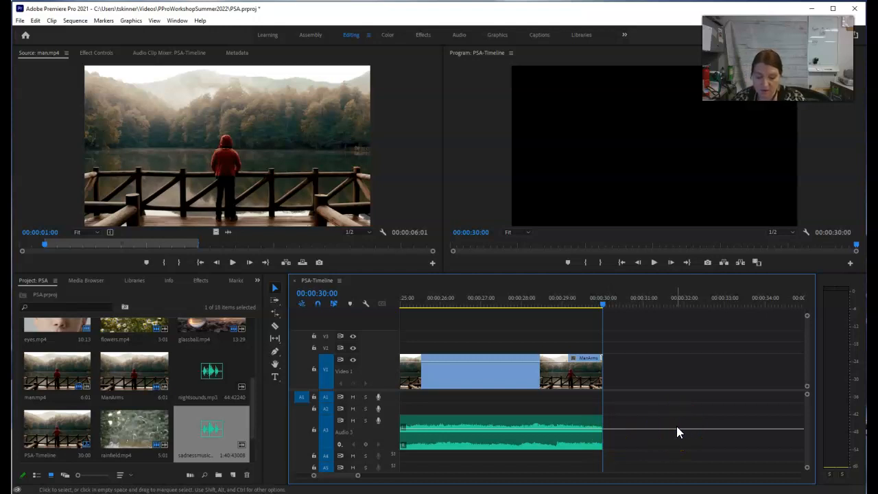
Add a track volume keyframe on audio track A3 at 00:00:27:00, three seconds before the music ends.
drag(613, 307, 480, 307)
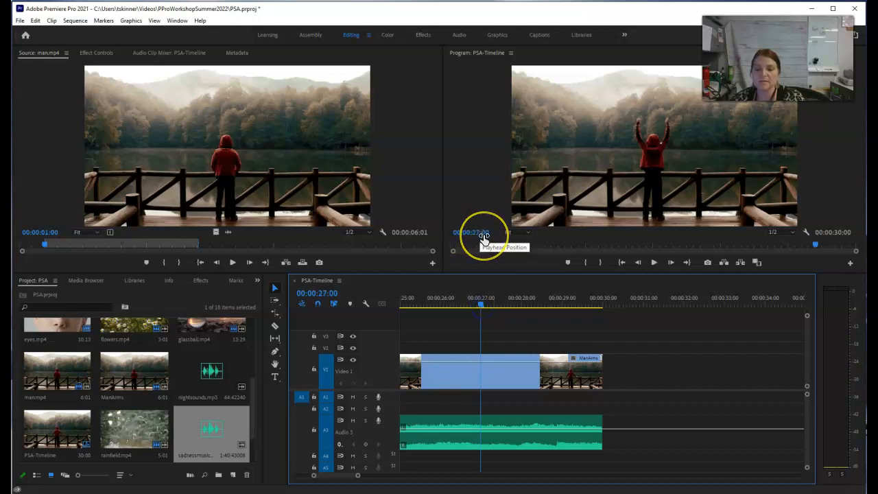
click(367, 450)
click(498, 435)
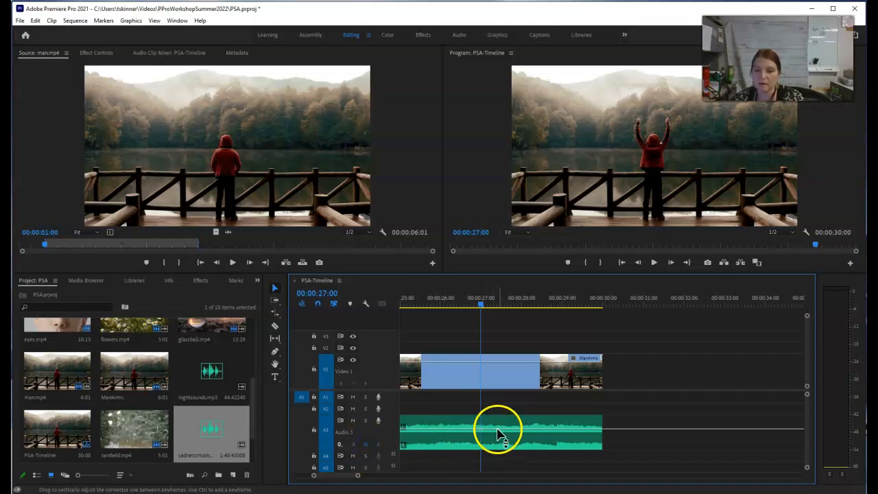
drag(482, 305, 491, 307)
click(482, 430)
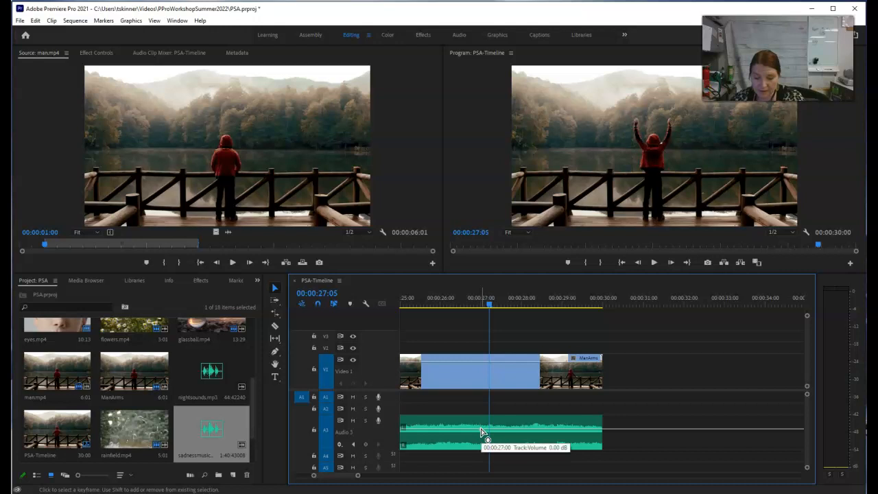
Add a second track volume keyframe on A3 at 00:00:30:00 and lower it to minimum volume so the music fades out.
click(515, 391)
key(End)
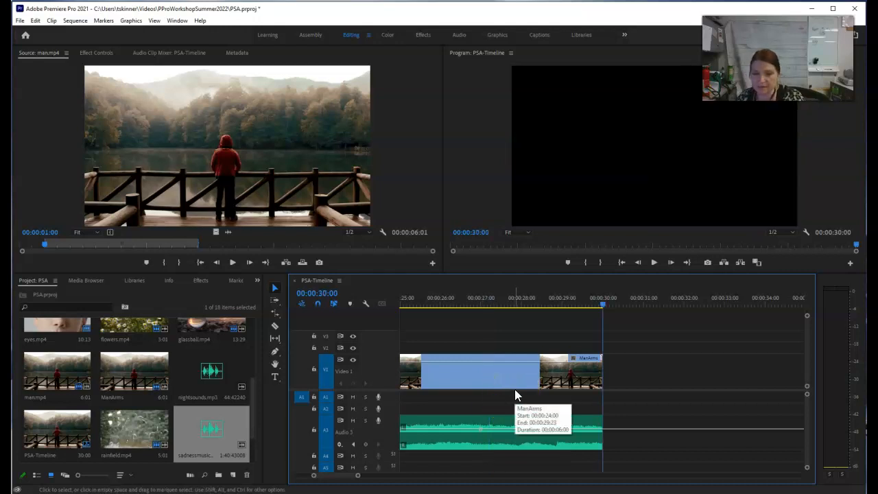
click(562, 406)
click(364, 444)
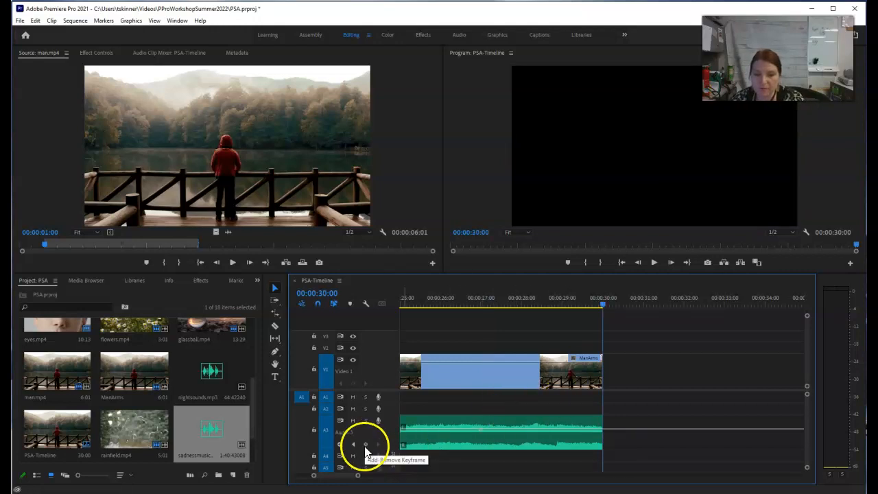
click(583, 445)
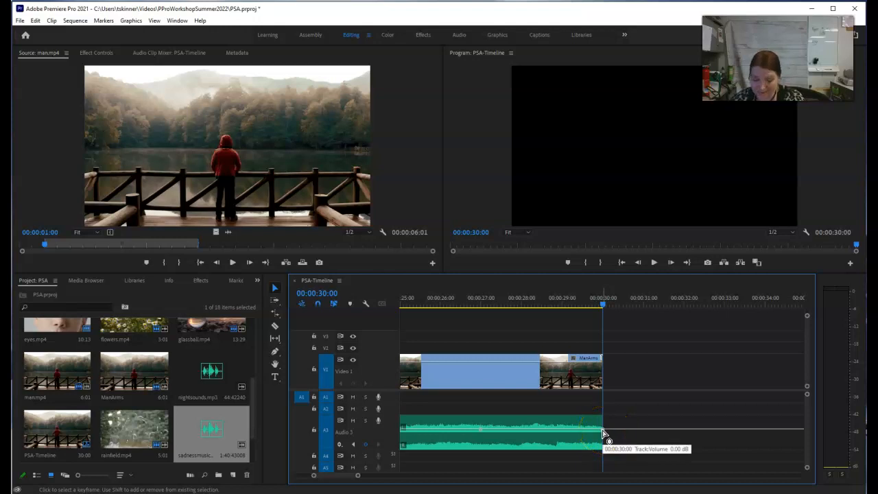
drag(603, 433, 603, 469)
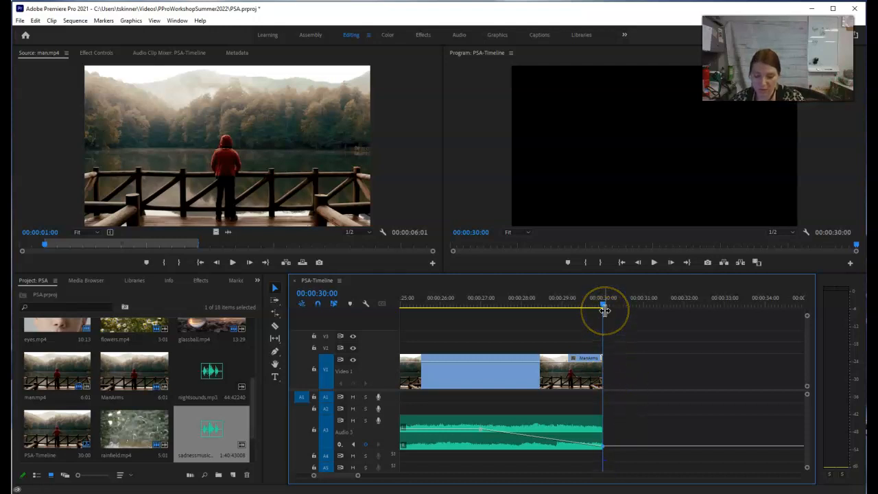
Play back the last few seconds of the sequence to check the music's fade-out between the two keyframes.
drag(604, 307, 465, 329)
click(654, 265)
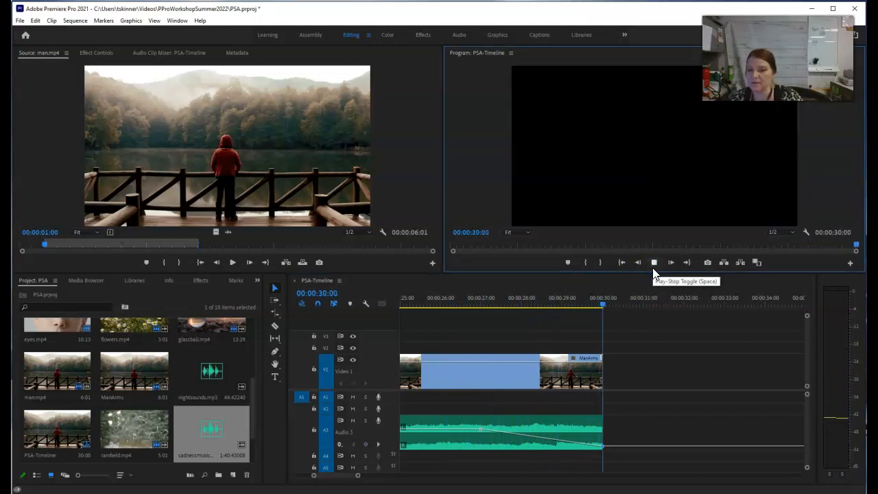
click(653, 267)
click(653, 266)
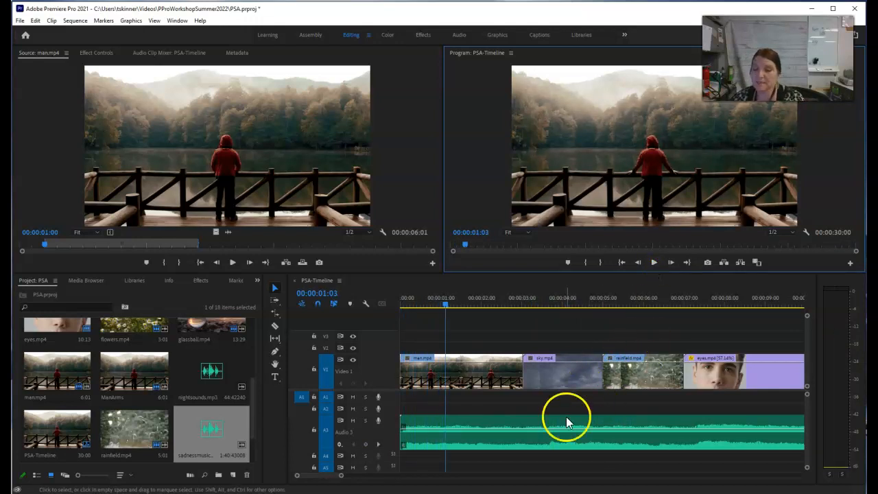
drag(329, 480, 345, 480)
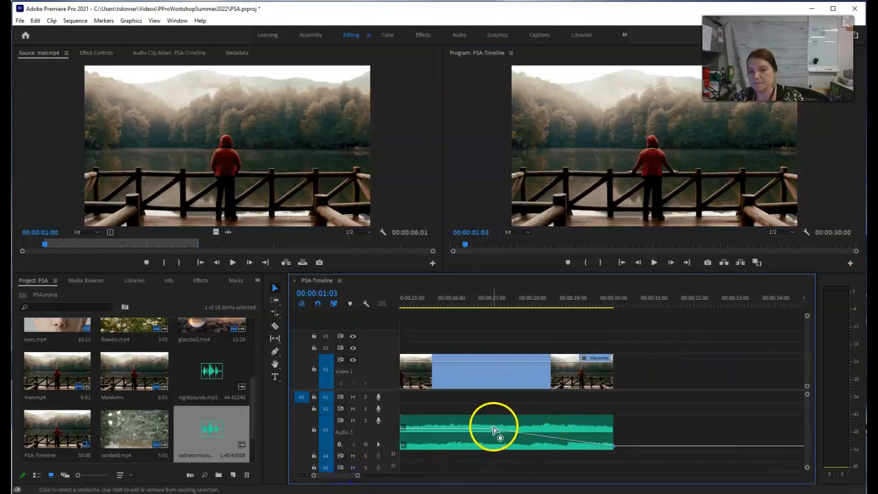